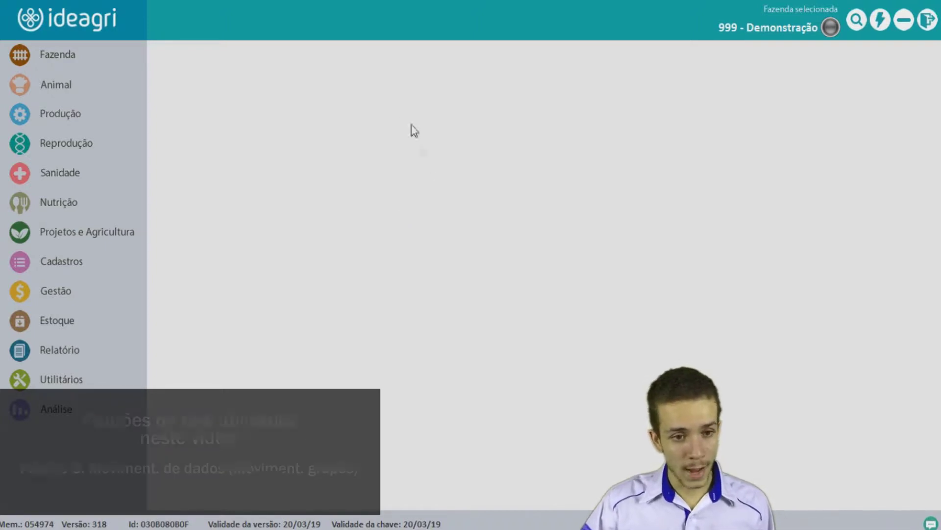
Open the movement between groups screen (Movimentação entre grupos) and start a new record.
click(56, 84)
mouse_move(282, 201)
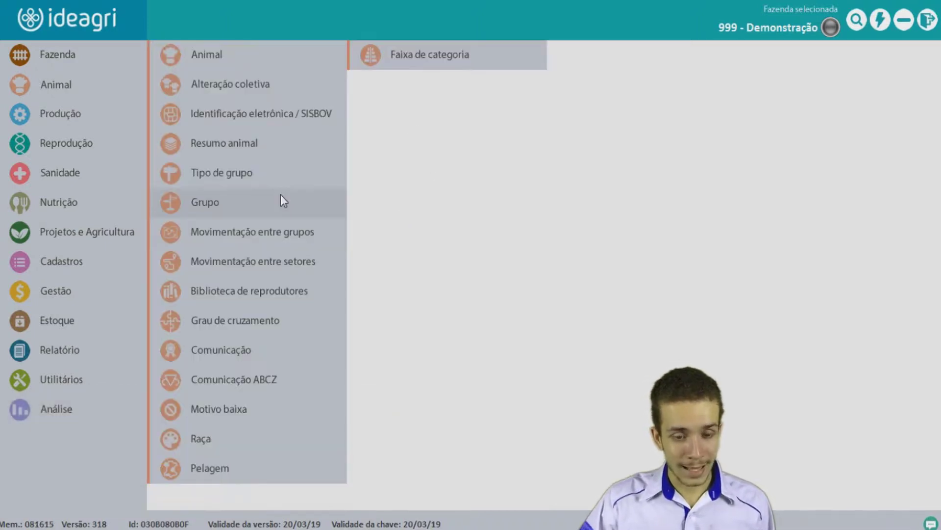
click(287, 231)
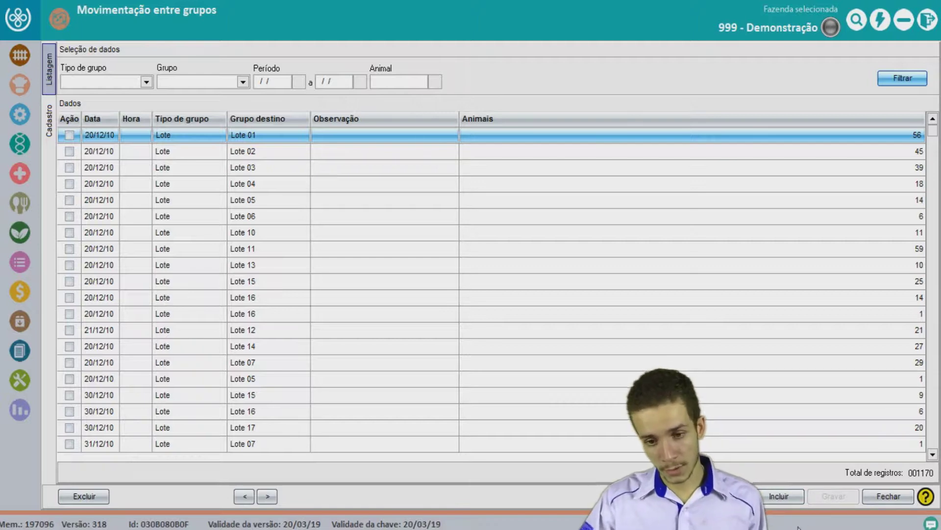
click(797, 500)
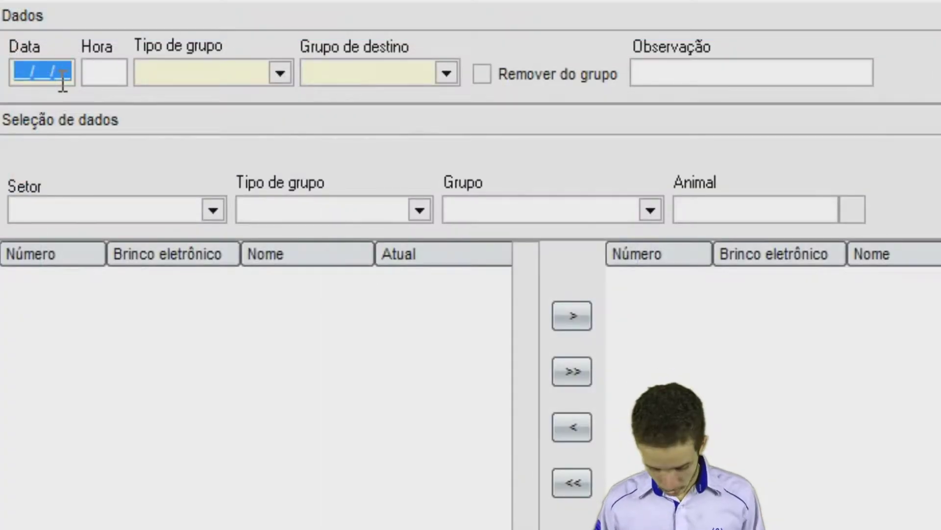
Date the new movement 01/01/19, with group type Lote and destination group Lote 05.
text(01/01/19)
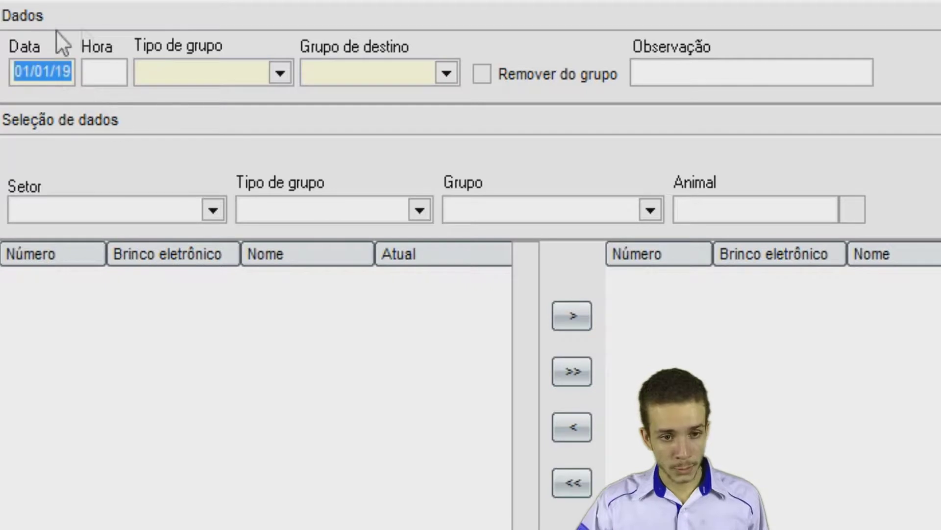
click(110, 72)
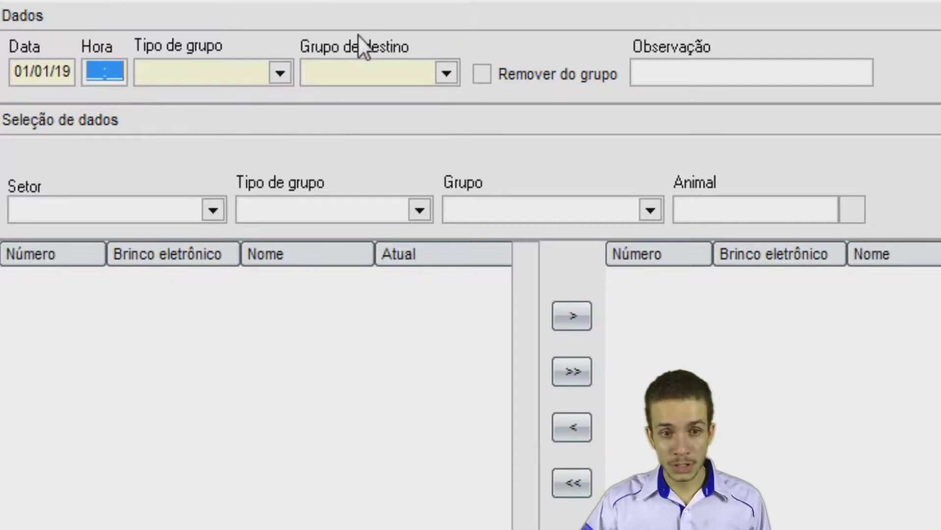
click(265, 73)
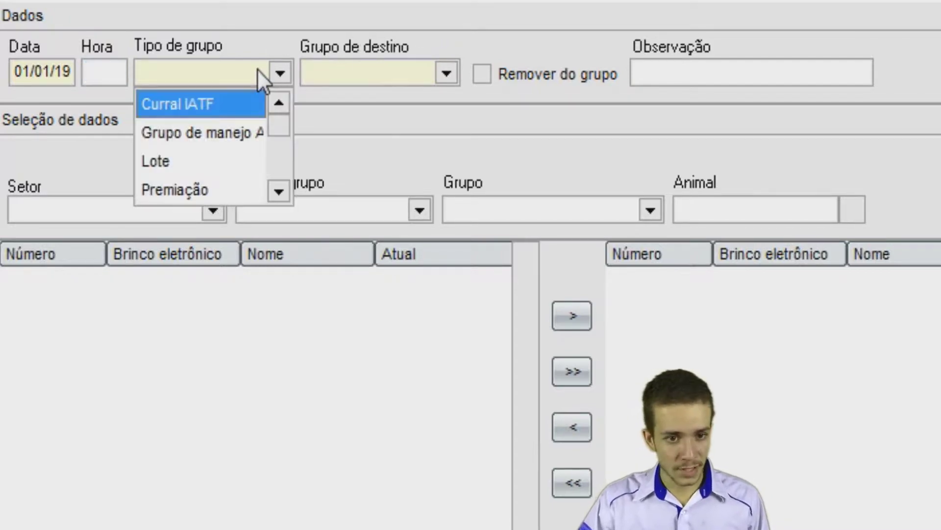
click(174, 164)
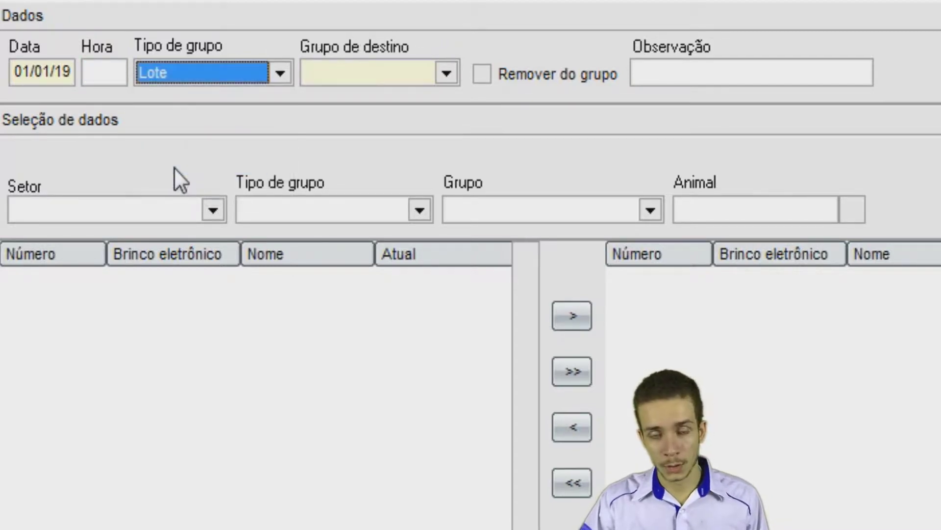
click(411, 71)
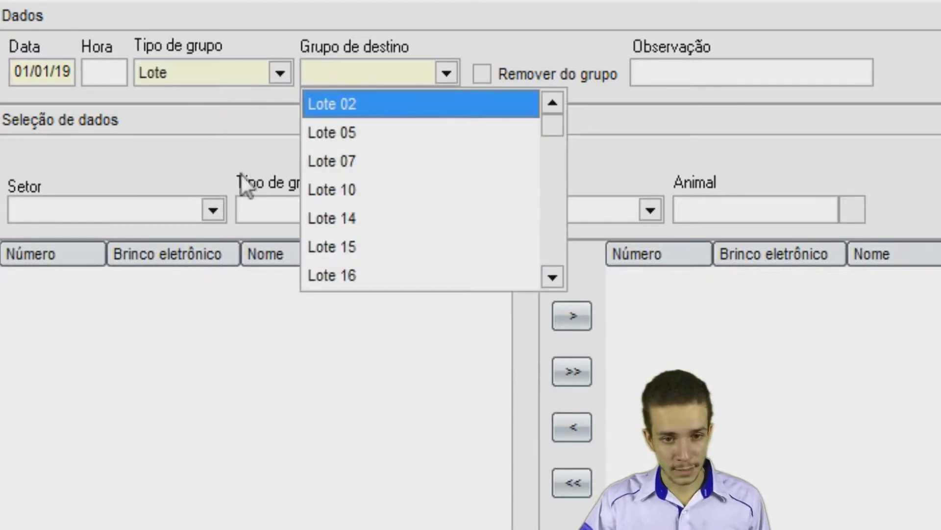
click(332, 132)
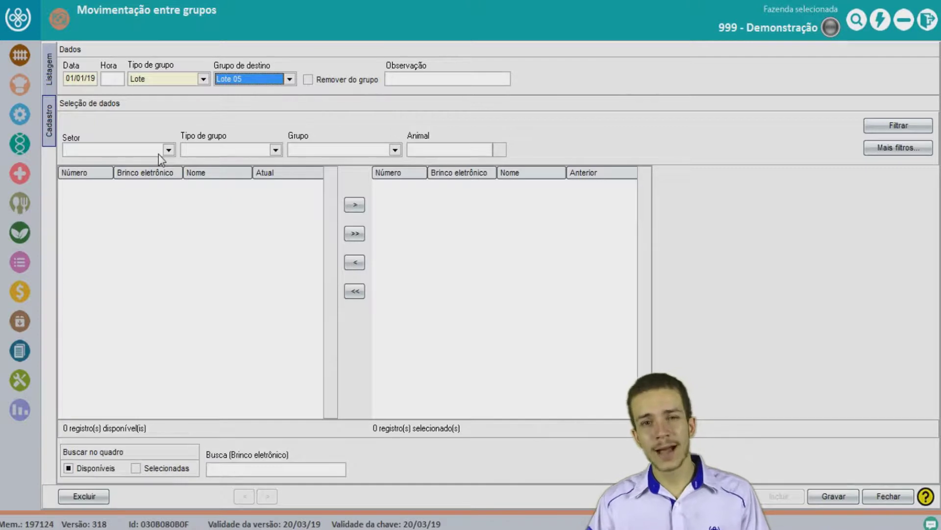
Filter the available animals by sector Principal, group type Lote and group Lote 14.
click(109, 149)
click(109, 148)
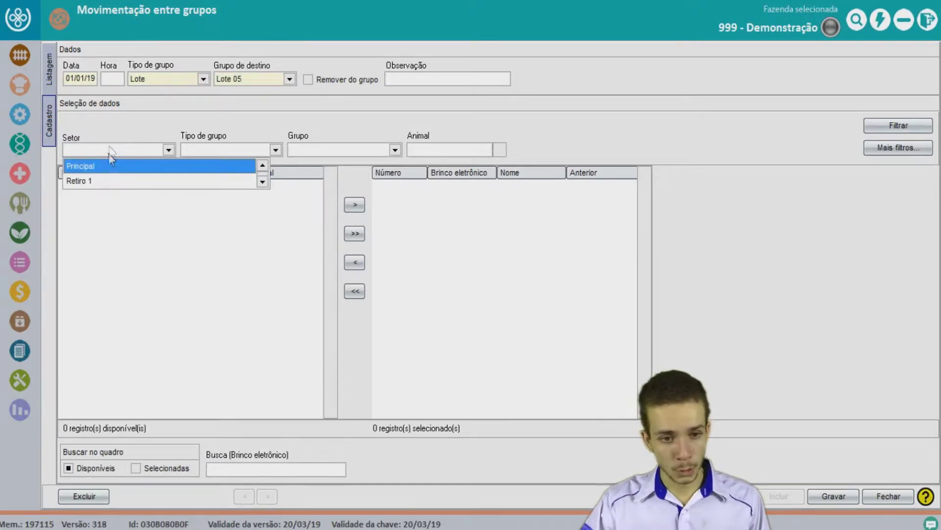
click(108, 167)
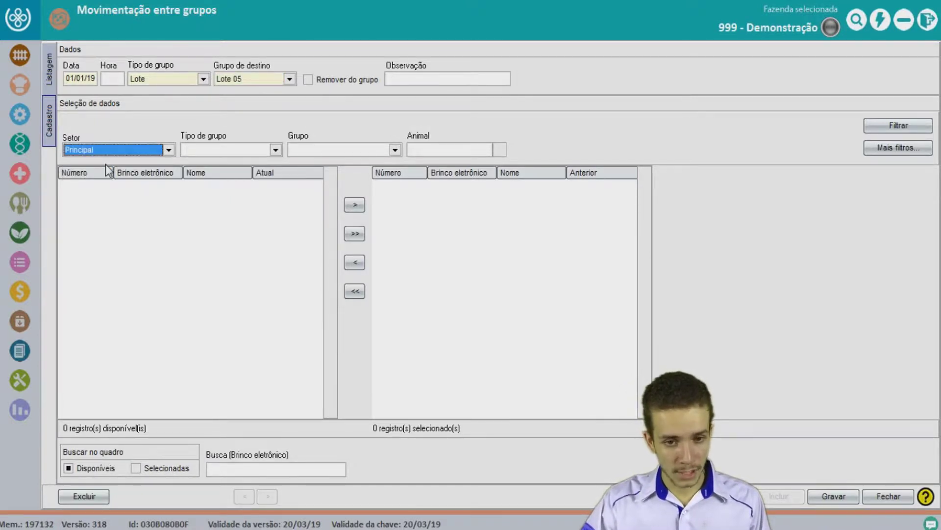
click(227, 148)
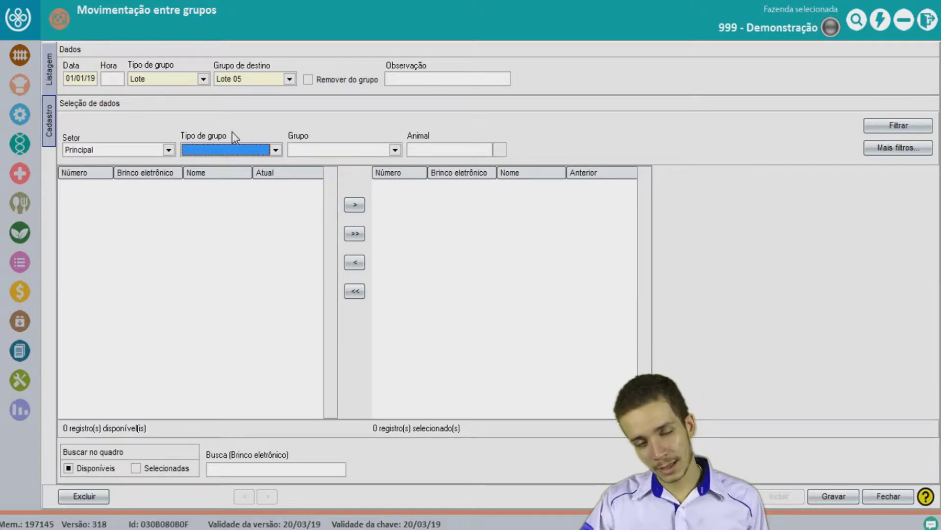
click(223, 148)
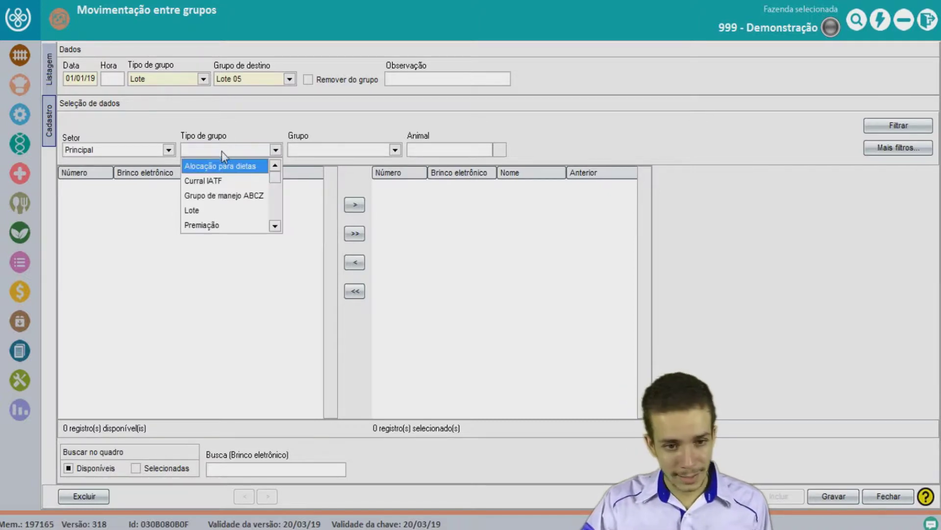
click(207, 210)
click(319, 149)
click(352, 226)
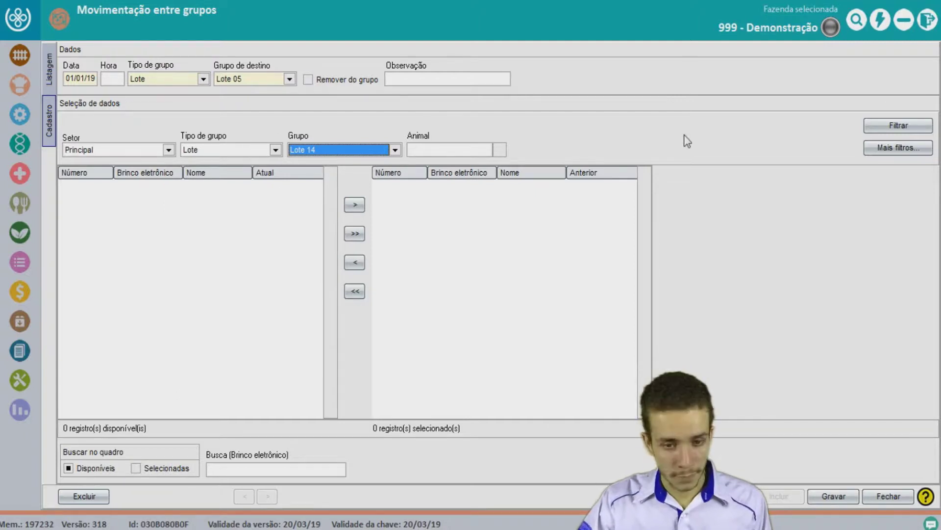
click(907, 125)
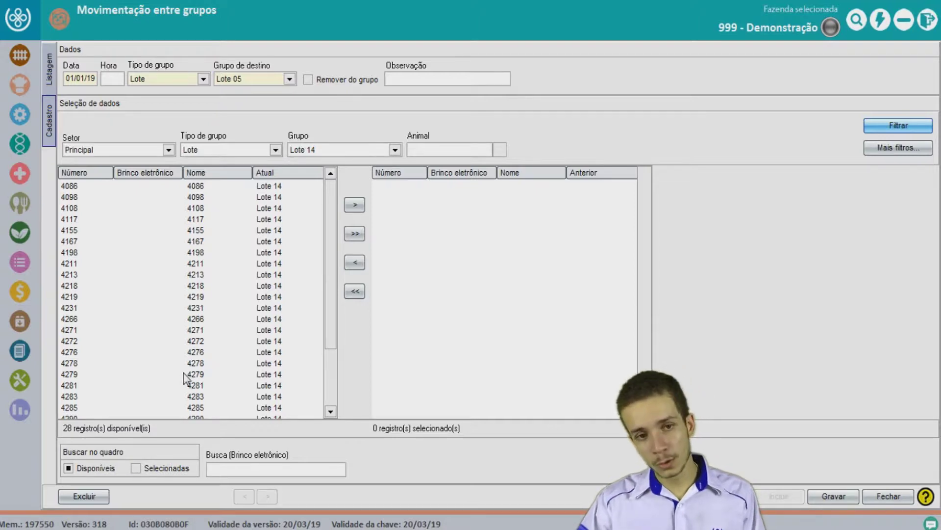
Move animals 4117 and 4283 from the available list to the selected list.
scroll(234, 221, down, 1)
click(233, 185)
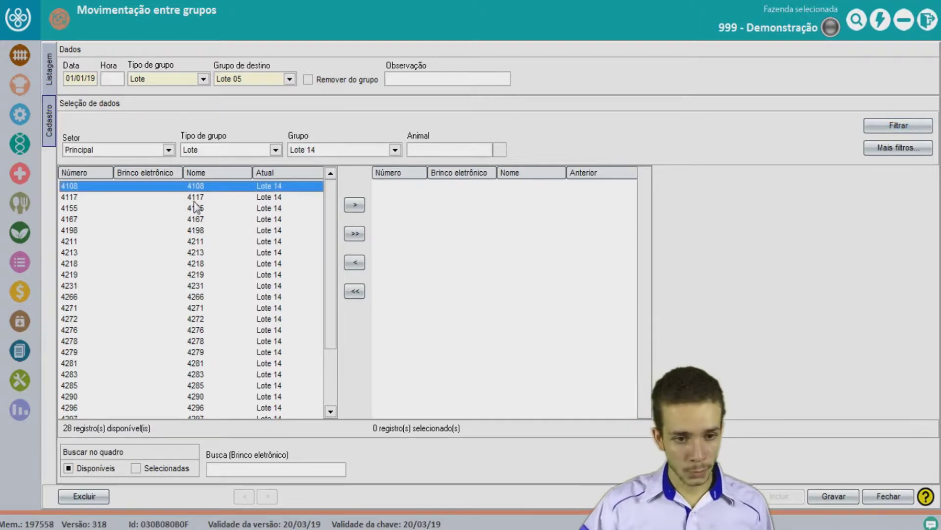
click(142, 196)
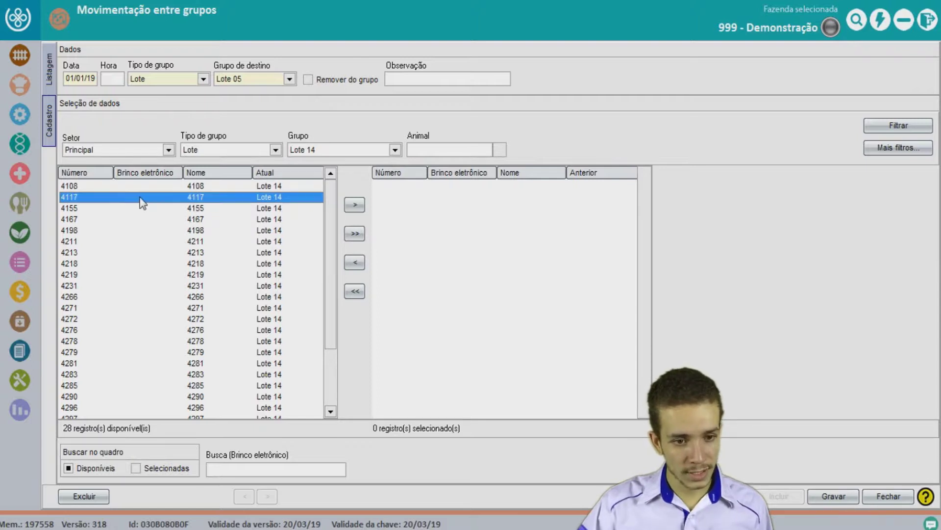
click(354, 205)
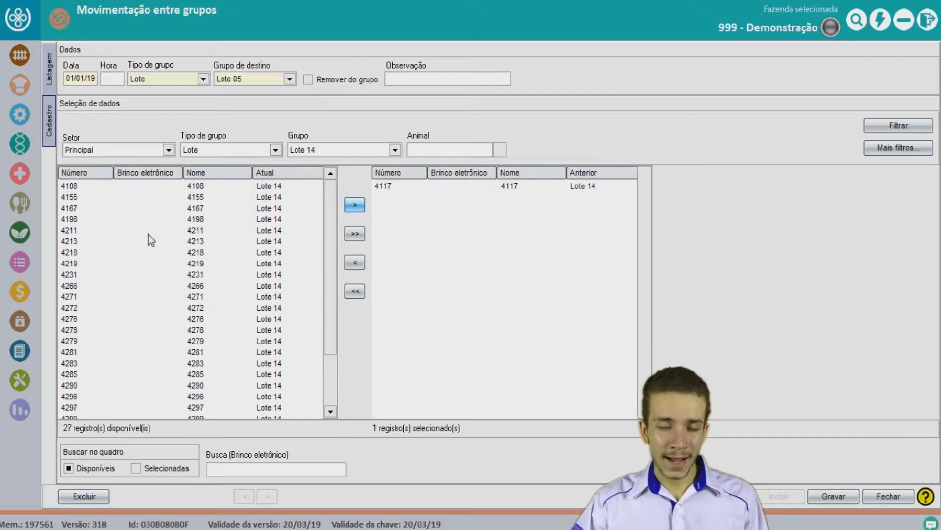
click(146, 210)
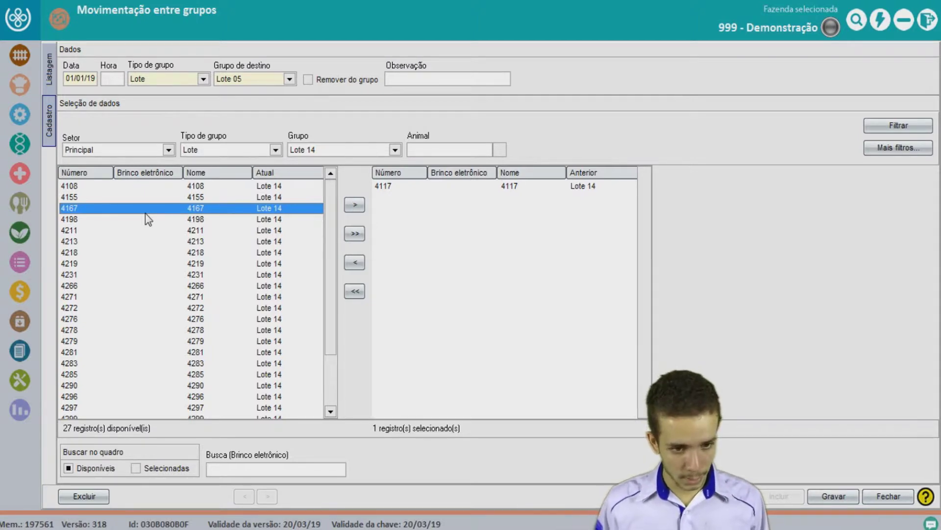
text(4283)
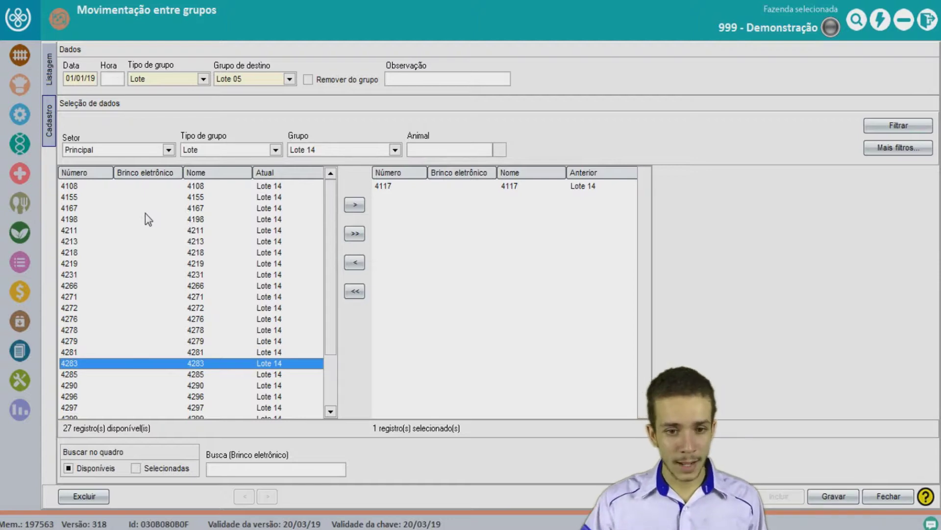
click(355, 204)
Add animals 4167 and 4218 to the selected list.
click(101, 197)
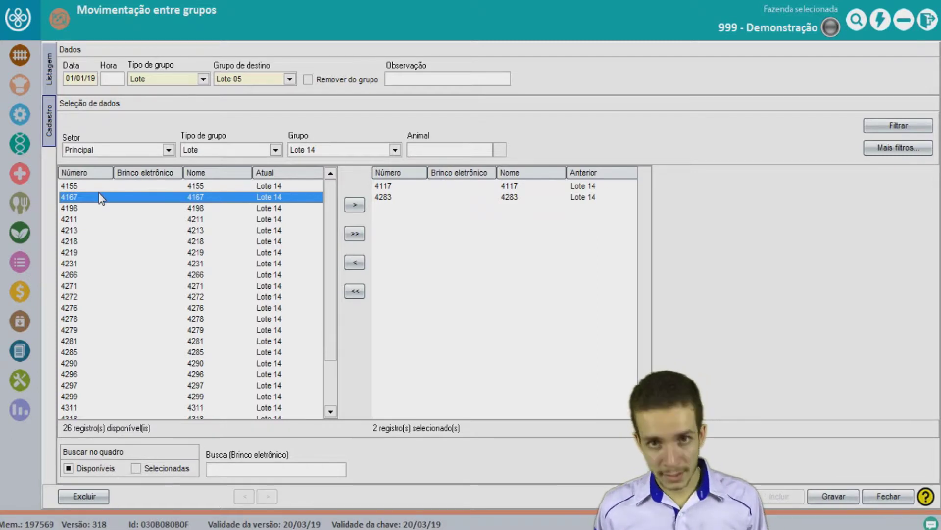
key(Tab)
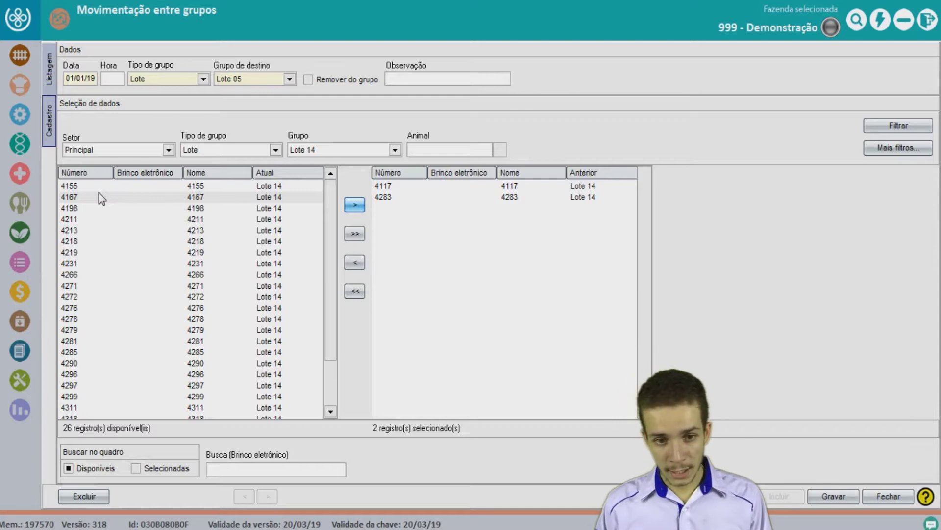
key(Return)
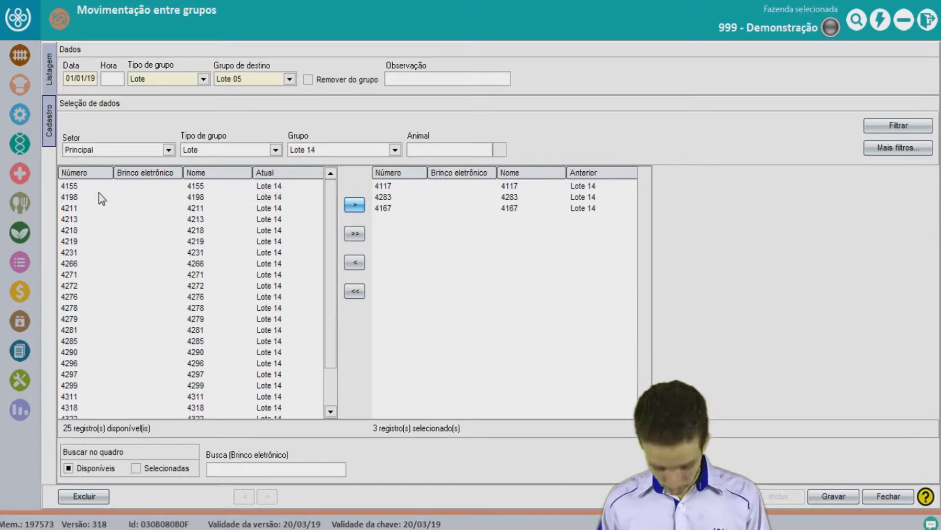
click(102, 198)
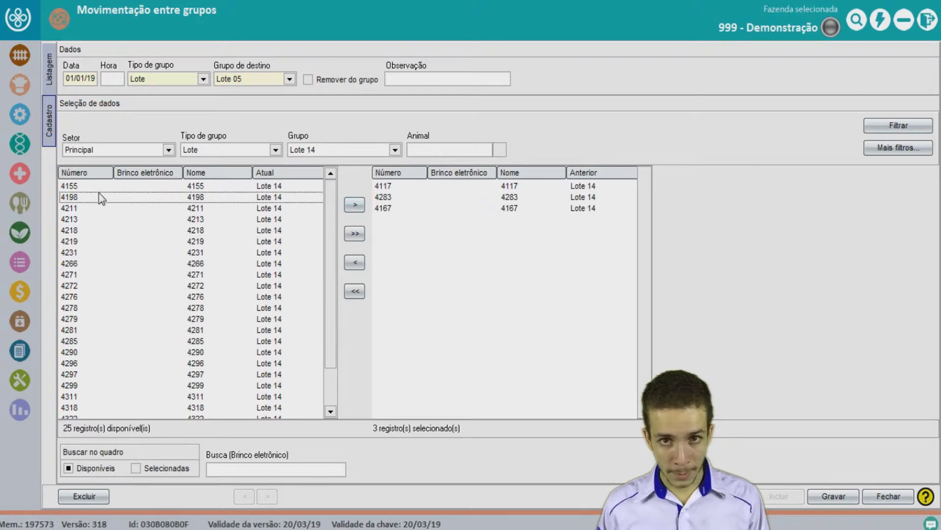
key(Down)
key(Down)
key(Down)
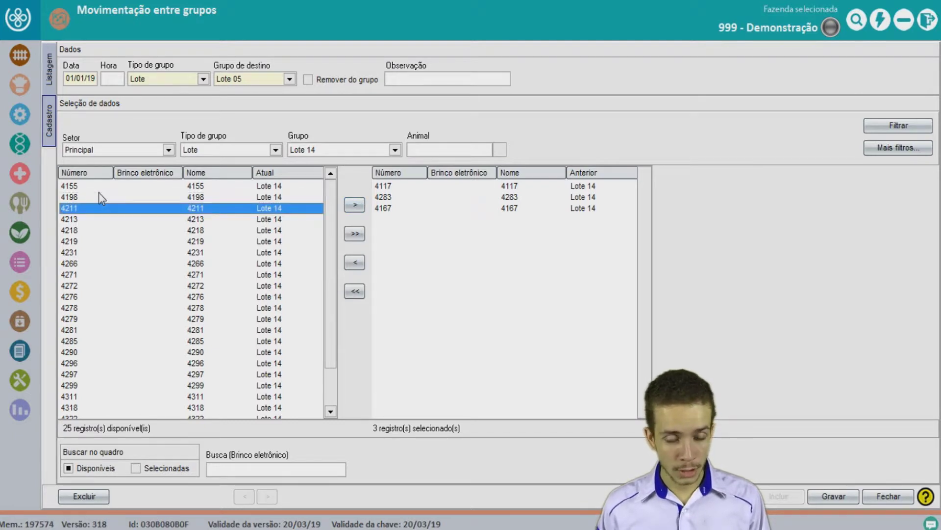
key(Tab)
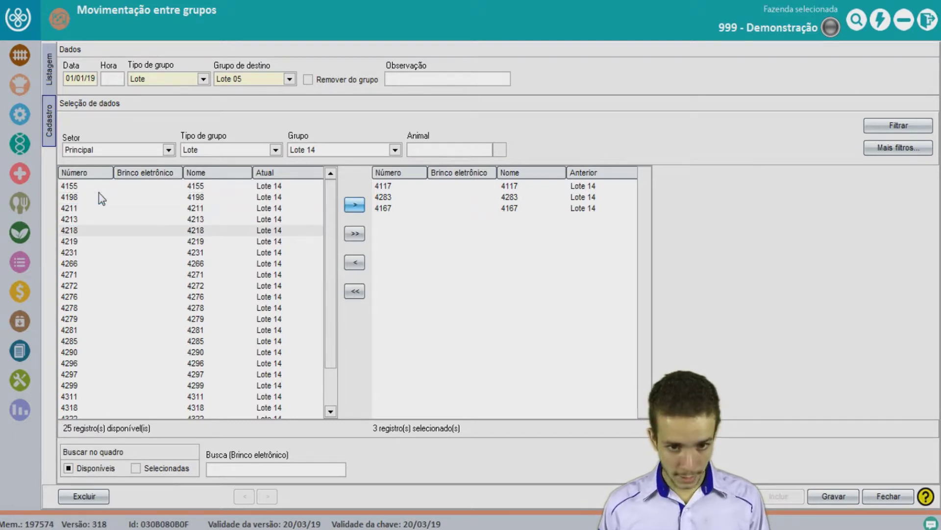
key(Return)
Add animal 4271 to the selected animals.
key(shift+Tab)
key(Down)
key(Down)
key(Down)
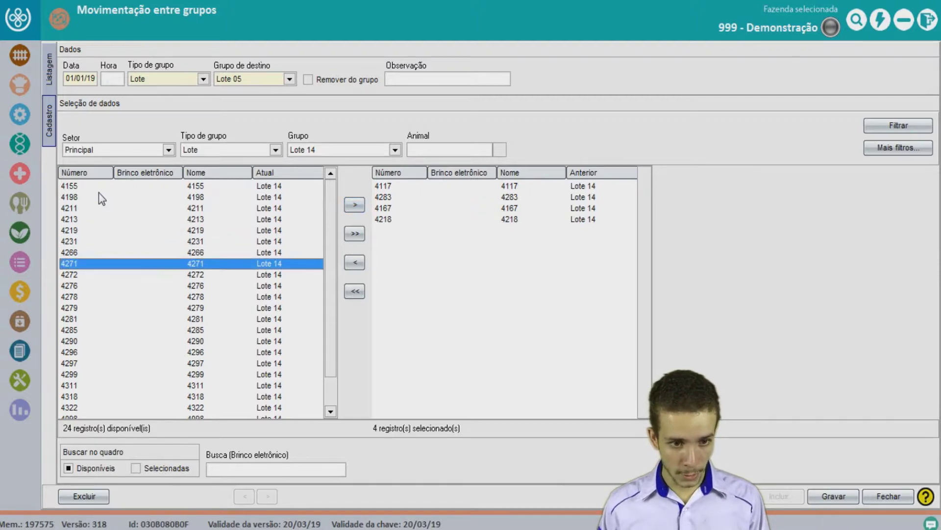
key(Tab)
key(Return)
Save the movement of the selected animals to Lote 05.
key(shift+Tab)
key(Down)
key(Down)
key(Down)
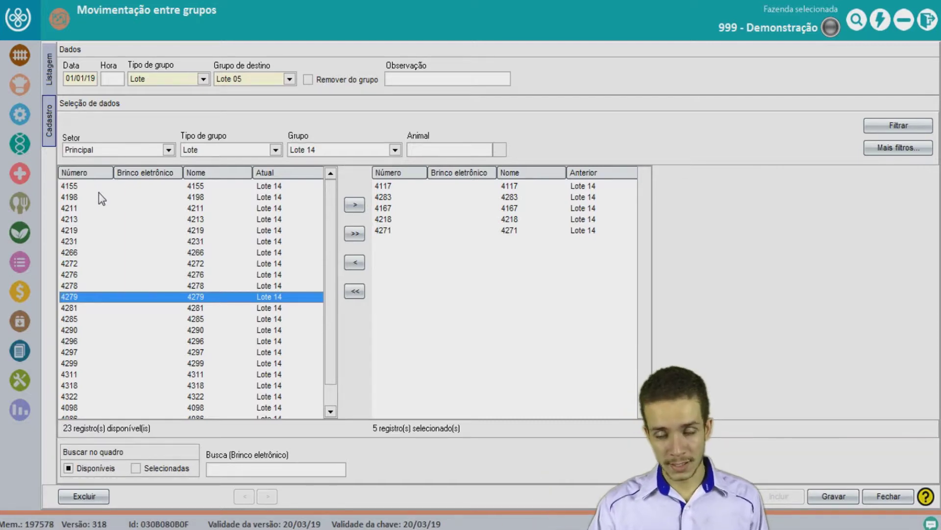
click(856, 496)
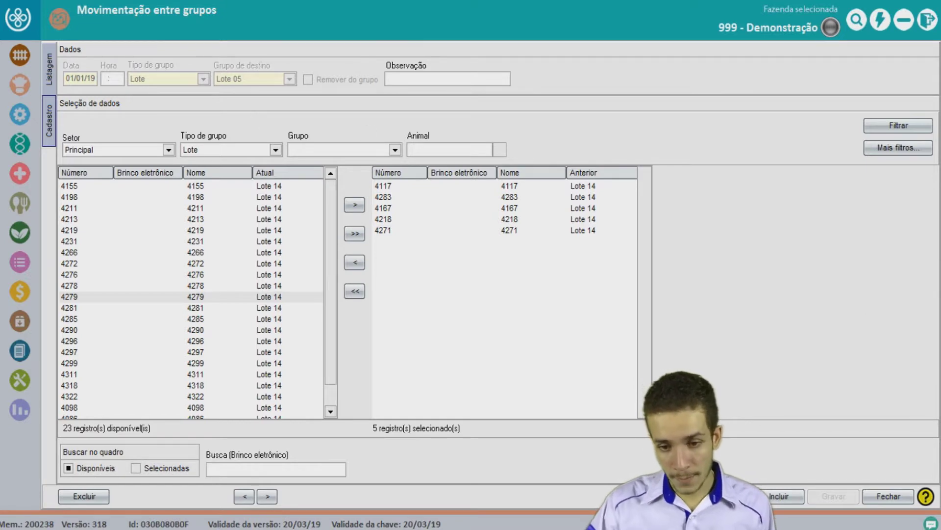
Start a new movement dated 02/01/19, marked as Remover do grupo, with group type Lote.
click(780, 495)
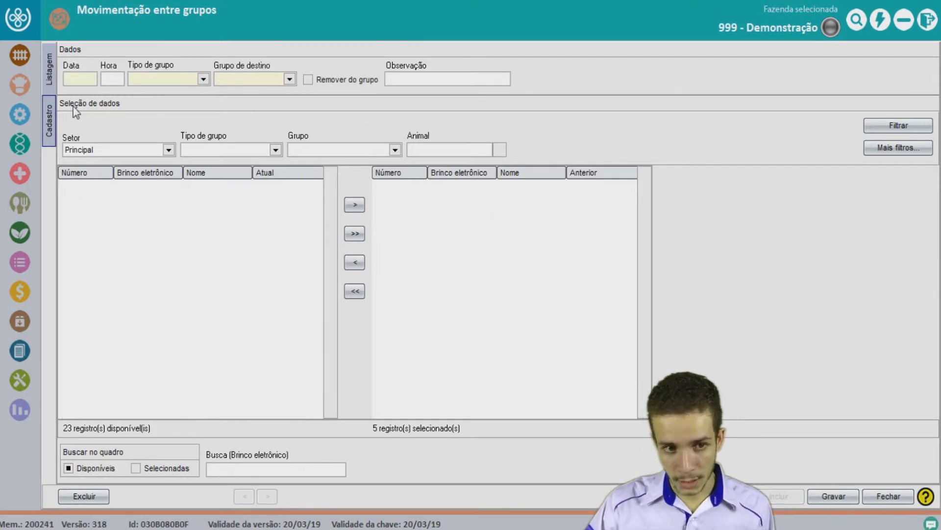
click(75, 79)
text(020119)
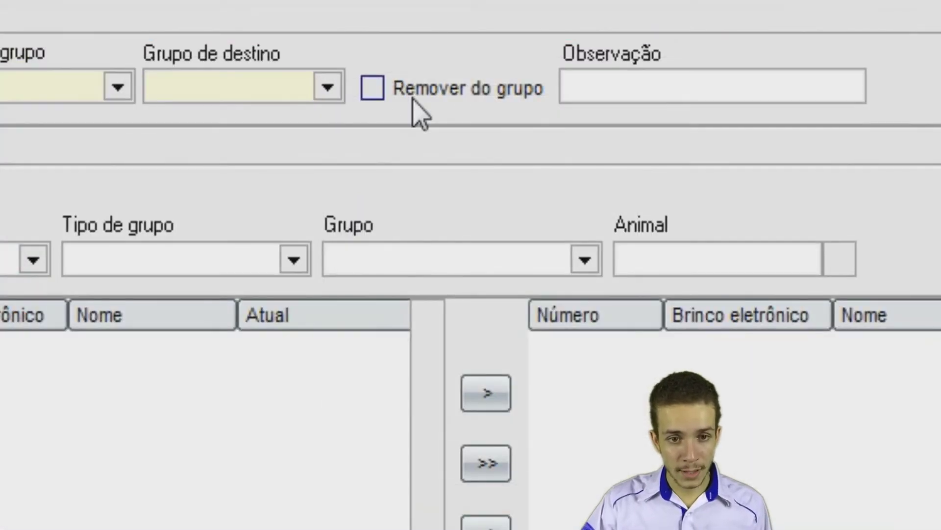
click(325, 82)
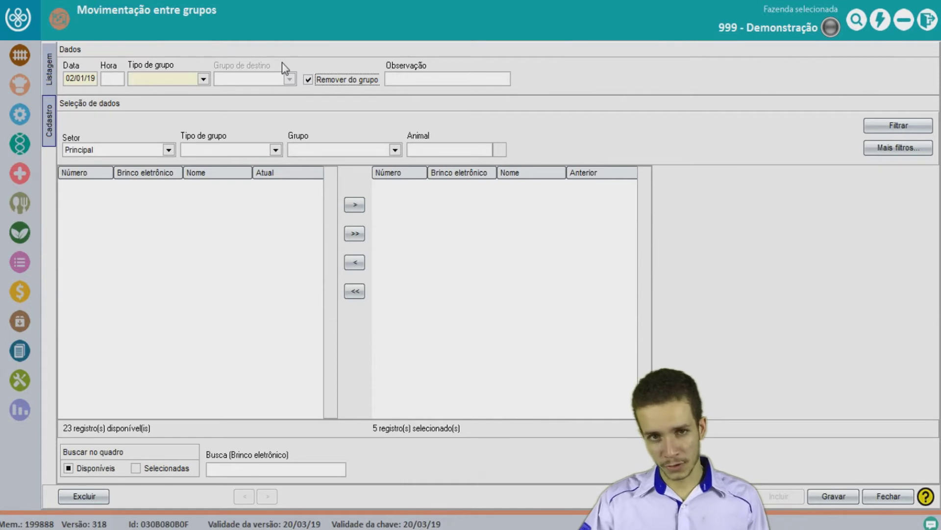
click(157, 78)
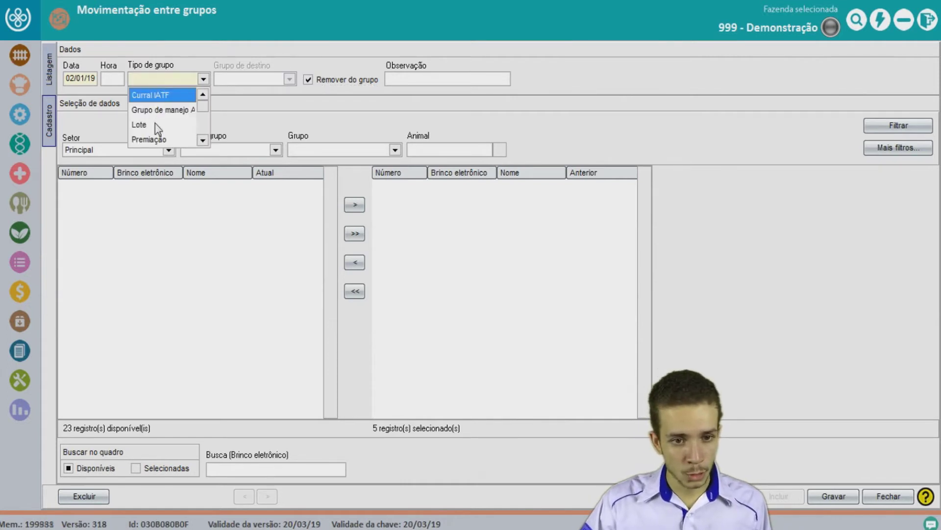
click(155, 123)
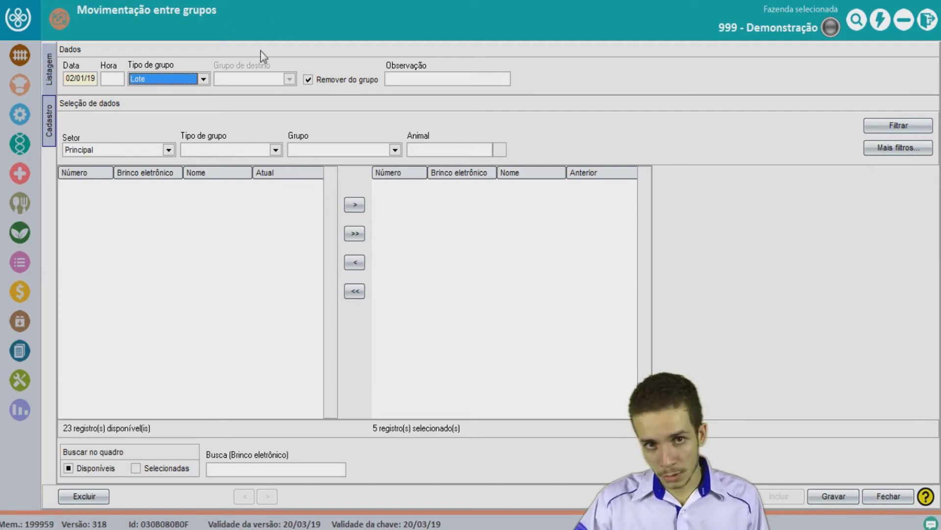
Filter the animals of sector Principal, select 3046, 3055, 3063 and 3087, and save the group removal.
click(904, 126)
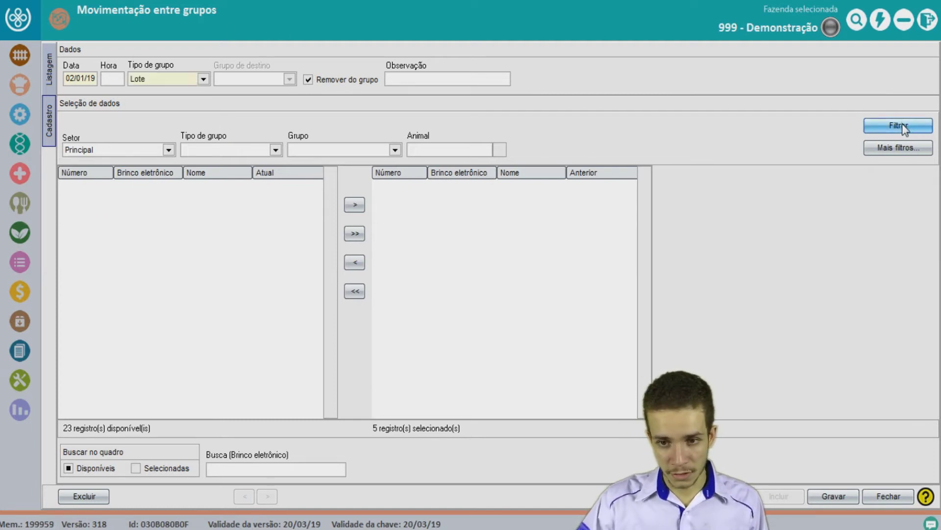
click(212, 223)
key(Down)
key(Down)
key(Down)
key(Down)
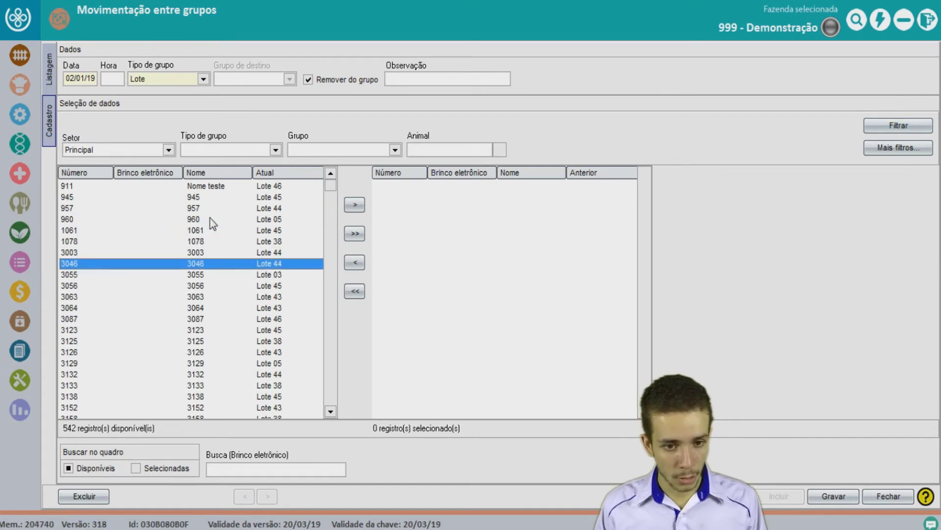
click(354, 204)
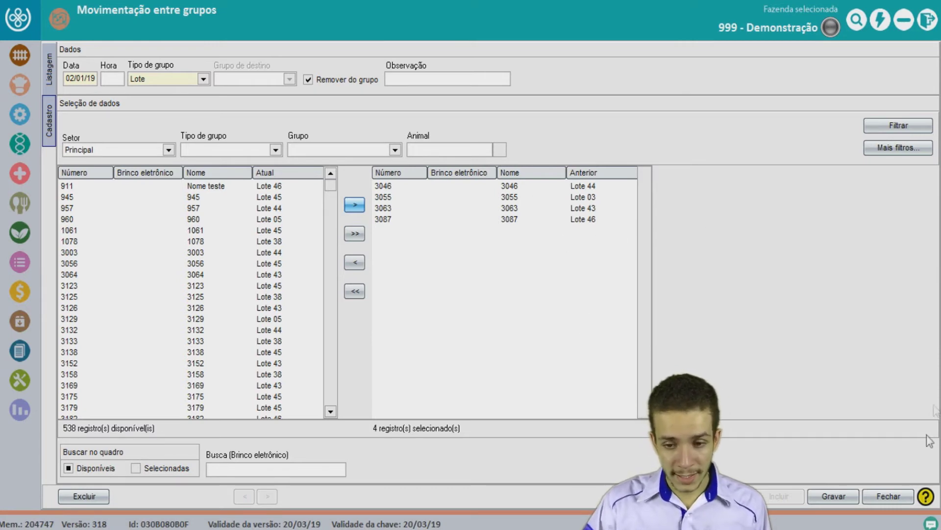
click(841, 502)
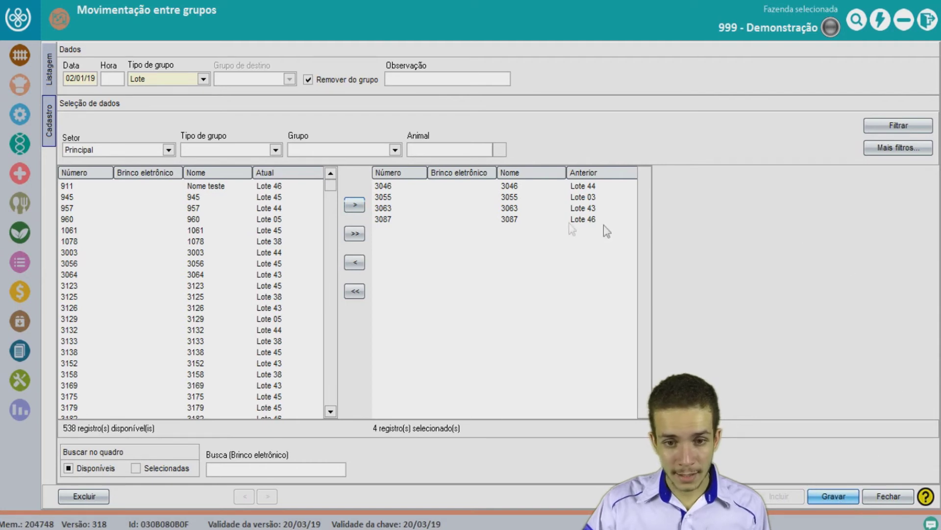